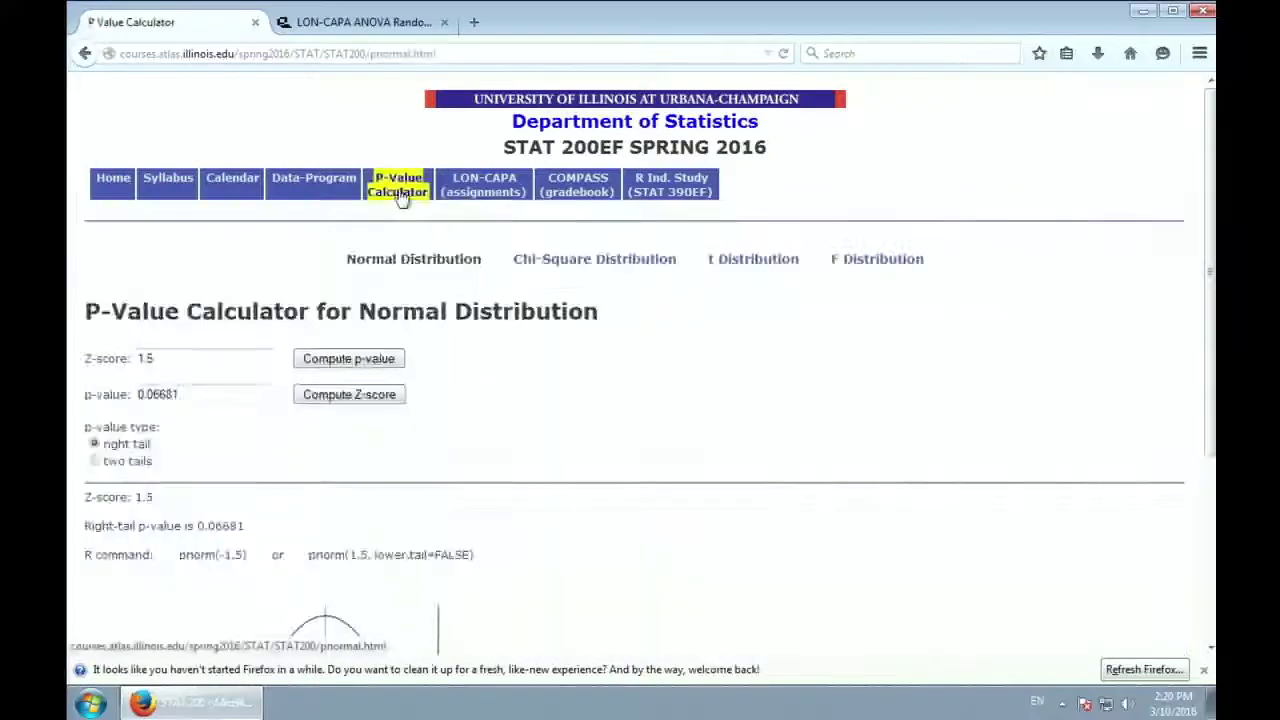
# Step: In the Chi-Square Distribution calculator, get right-tail p-value 0.000001288 for chi-square 32.84, df 4
pyautogui.click(588, 266)
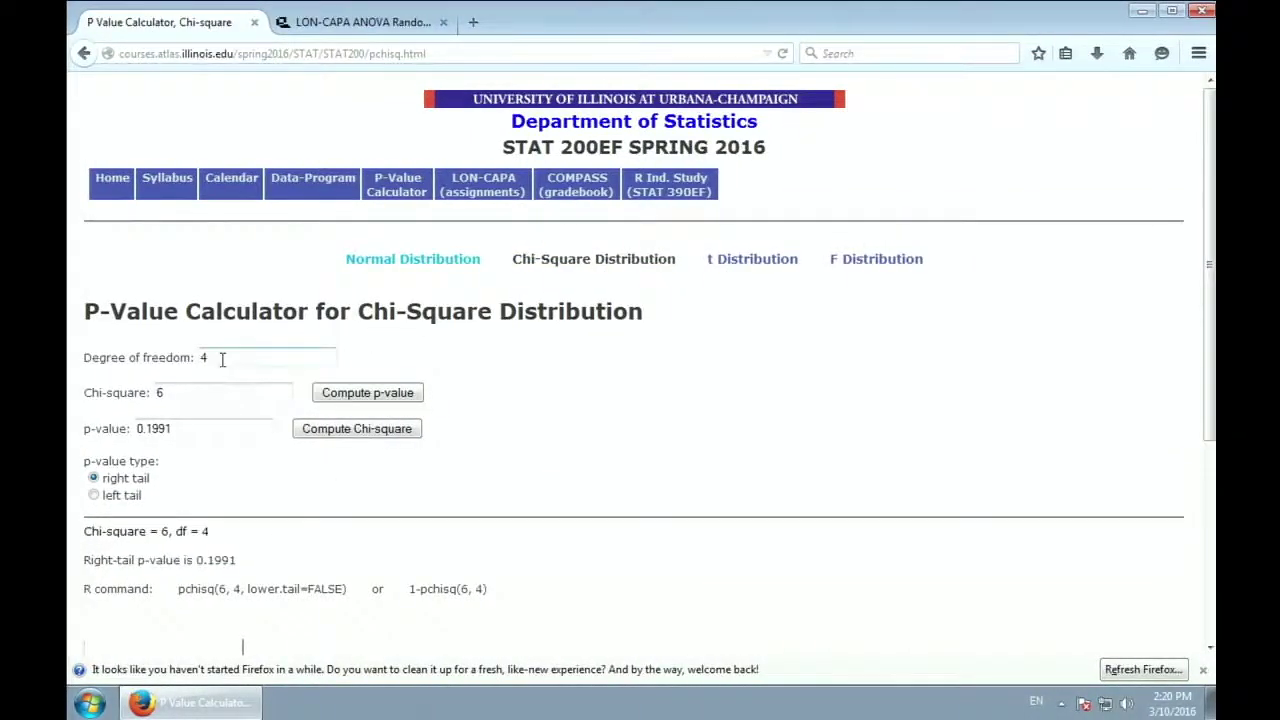
pyautogui.moveTo(189, 392); pyautogui.dragTo(157, 391)
pyautogui.write('32.84')
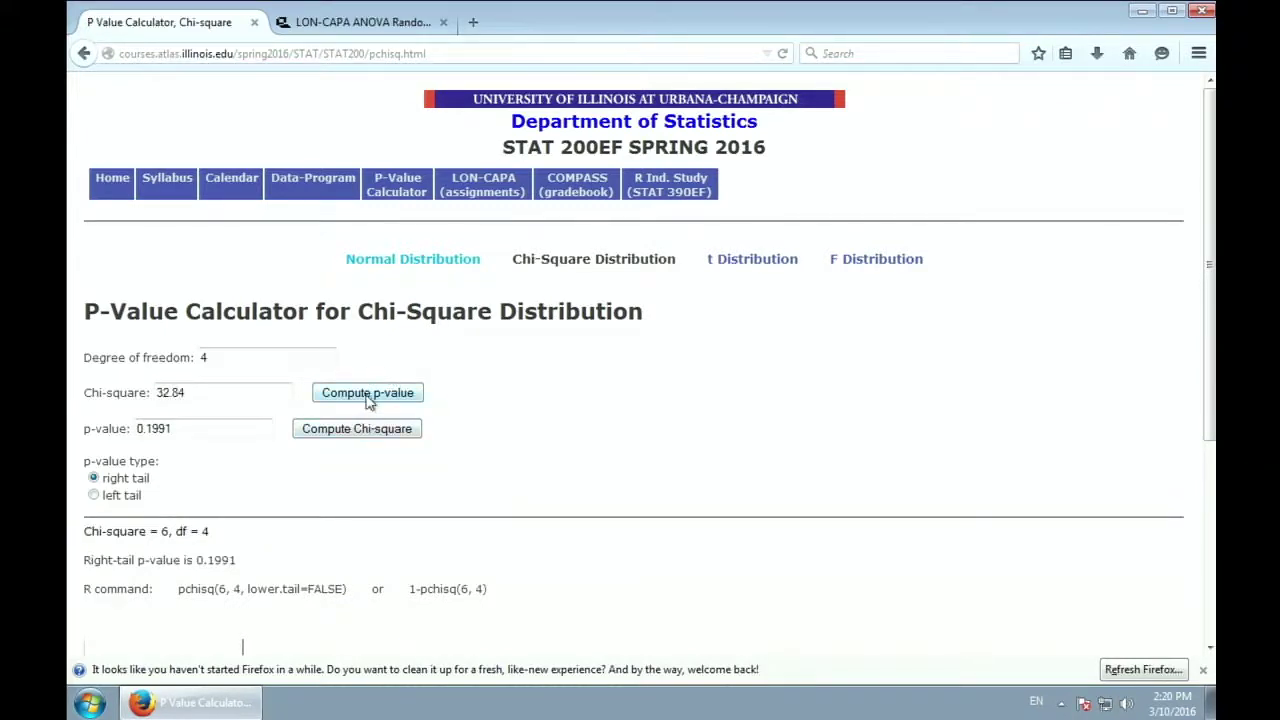
pyautogui.click(368, 394)
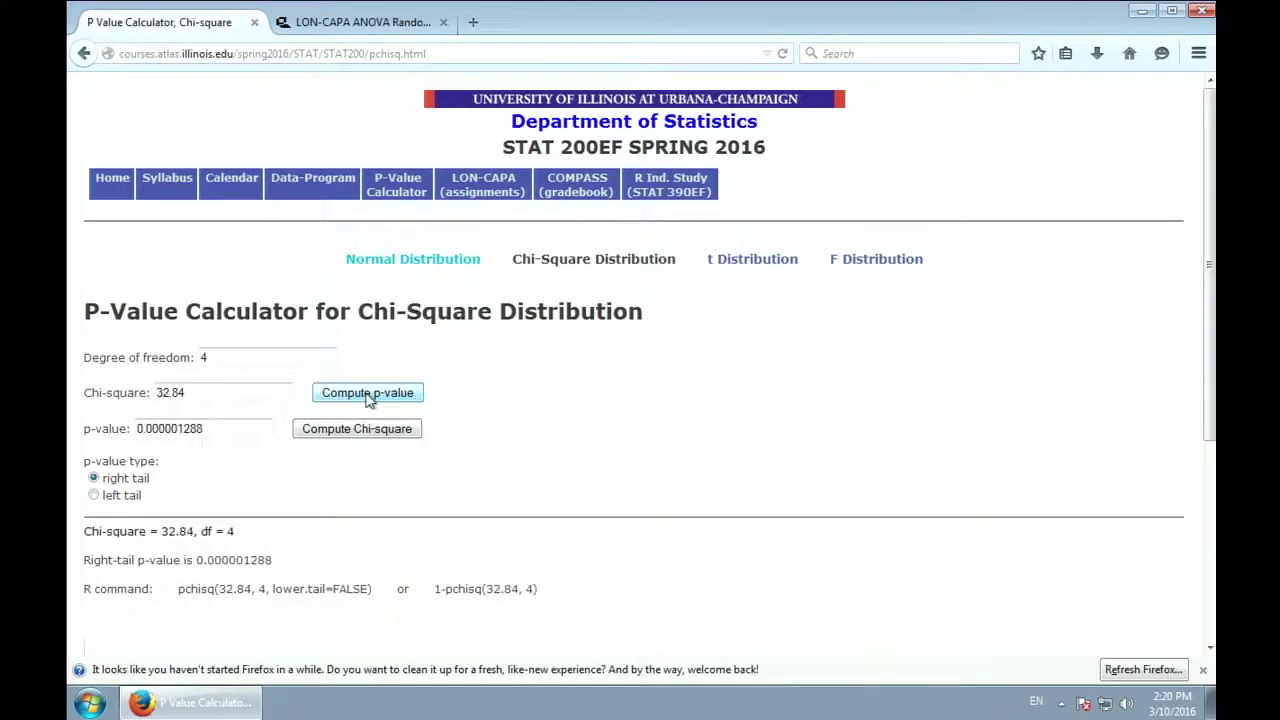
pyautogui.scroll(-5, 415, 455)
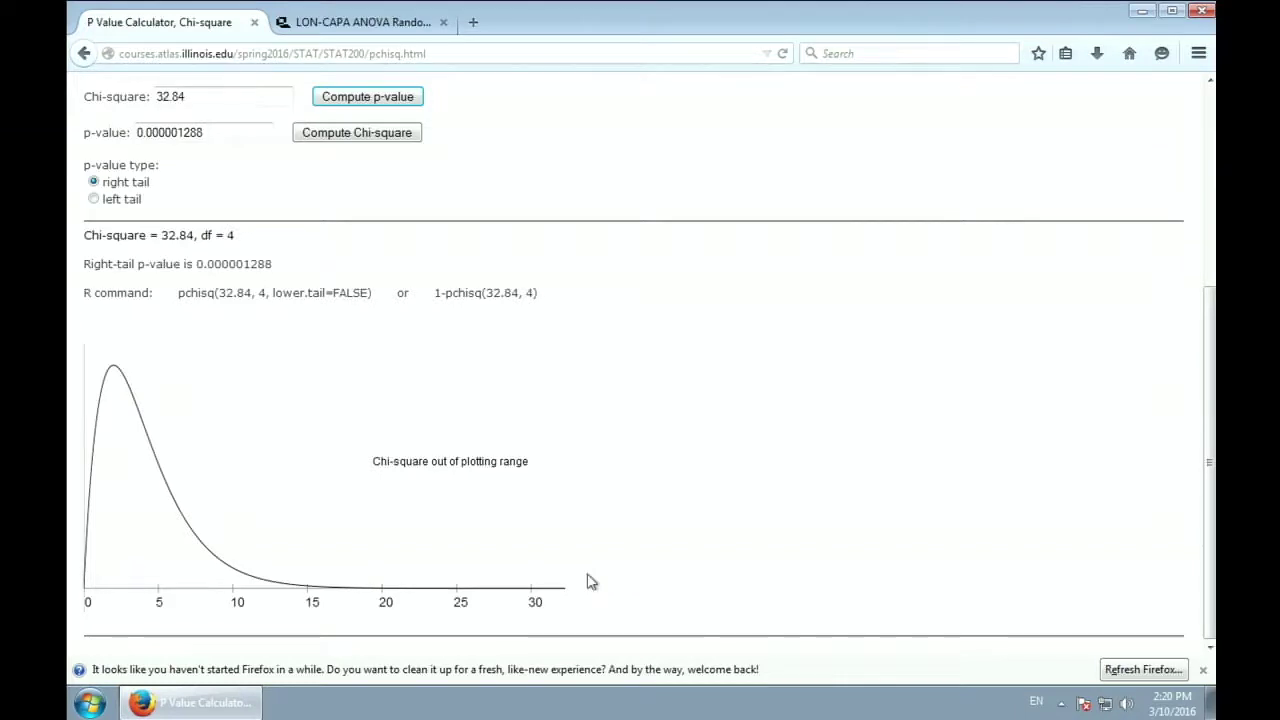
pyautogui.scroll(5, 588, 580)
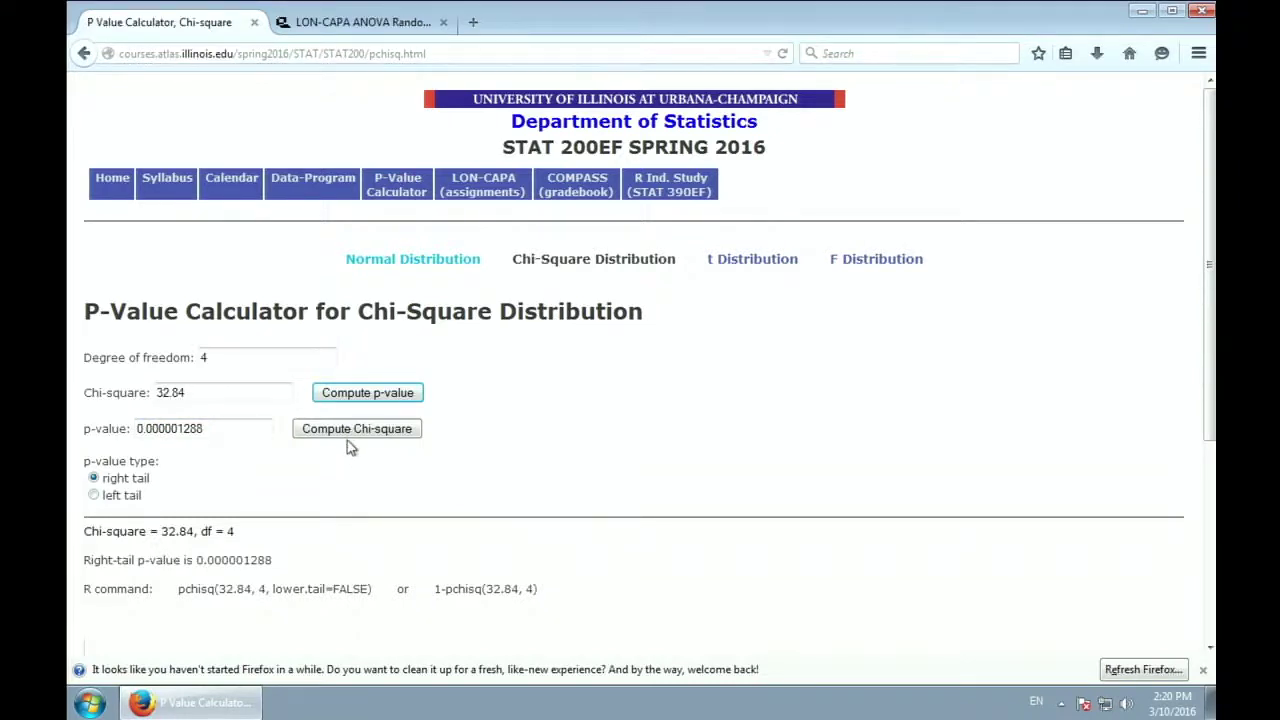
pyautogui.scroll(-3, 347, 440)
# Step: Compute chi-square 9.488 for right-tail p-value 0.05 with df 4 and view the shaded plot
pyautogui.scroll(3, 330, 430)
pyautogui.moveTo(215, 430); pyautogui.dragTo(176, 430)
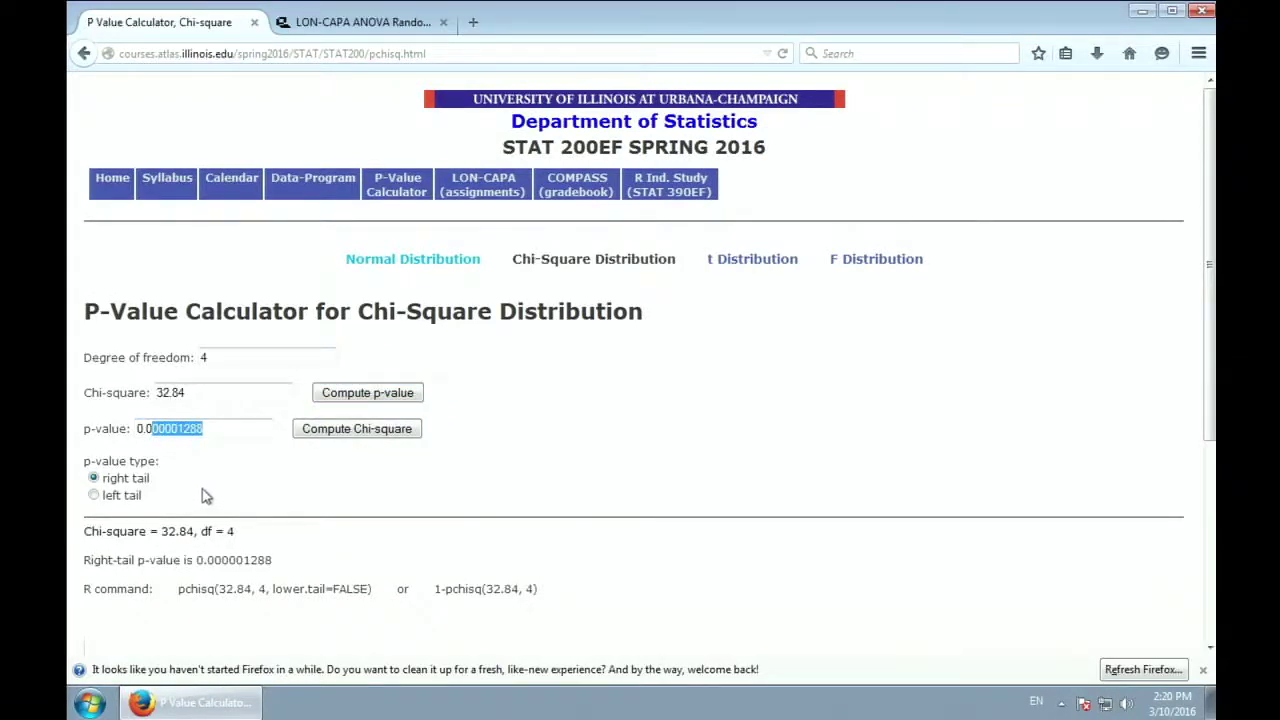
pyautogui.write('5')
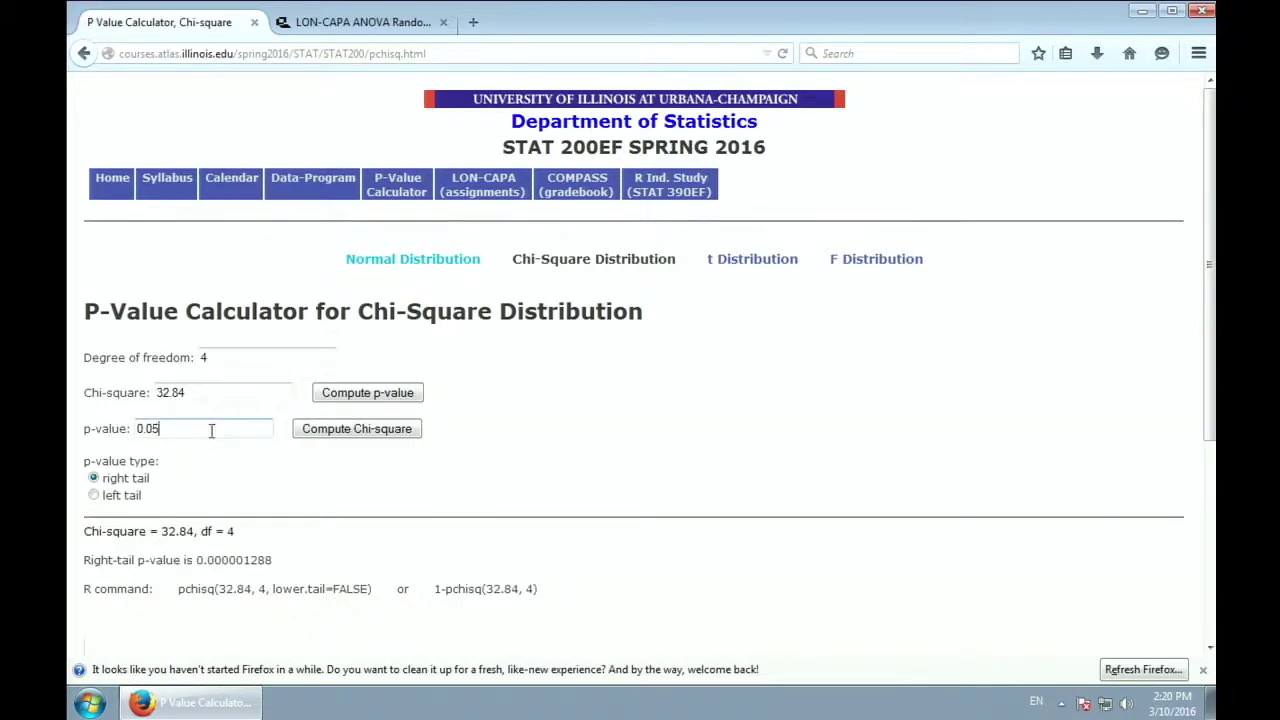
pyautogui.press('Tab')
pyautogui.click(347, 430)
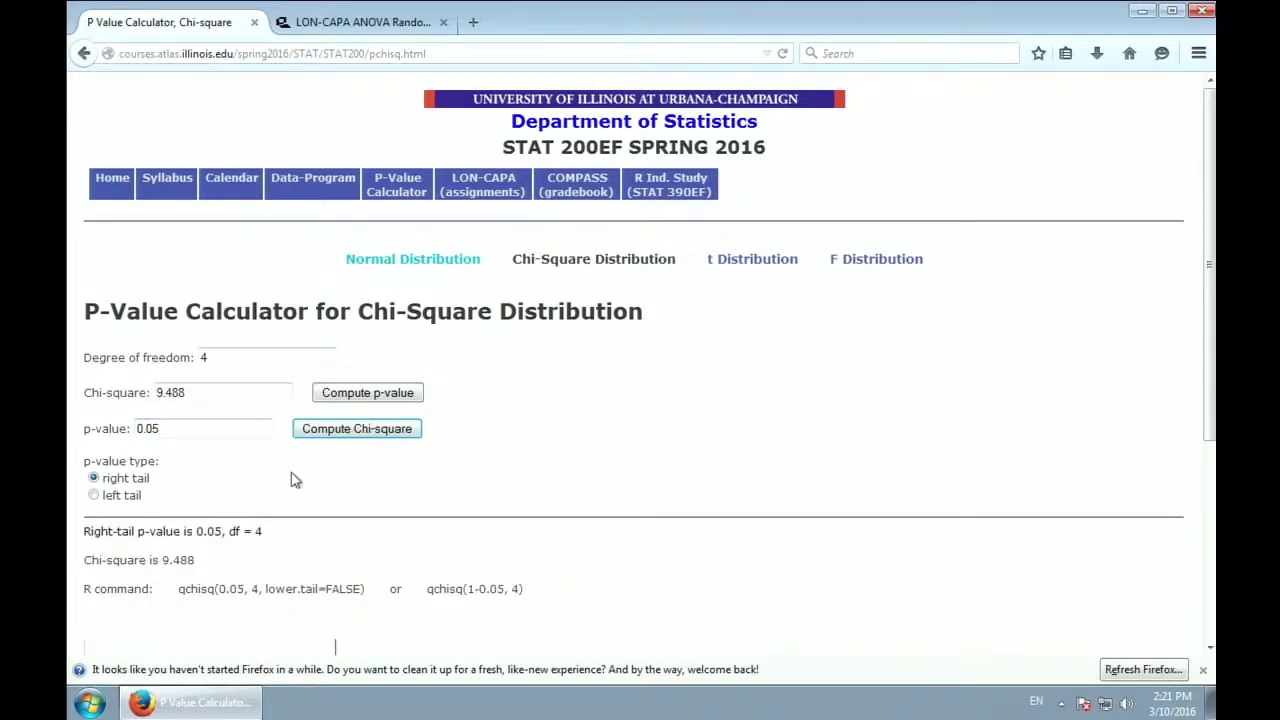
pyautogui.scroll(-3, 294, 472)
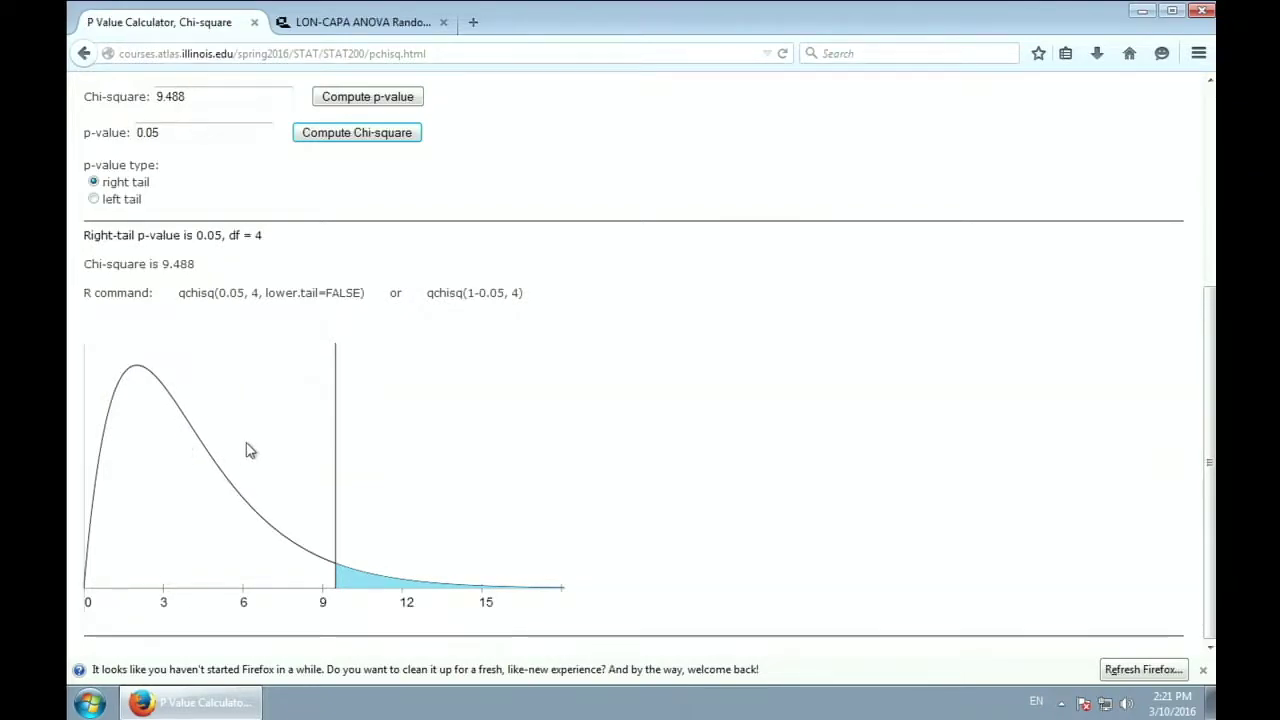
pyautogui.scroll(2, 250, 450)
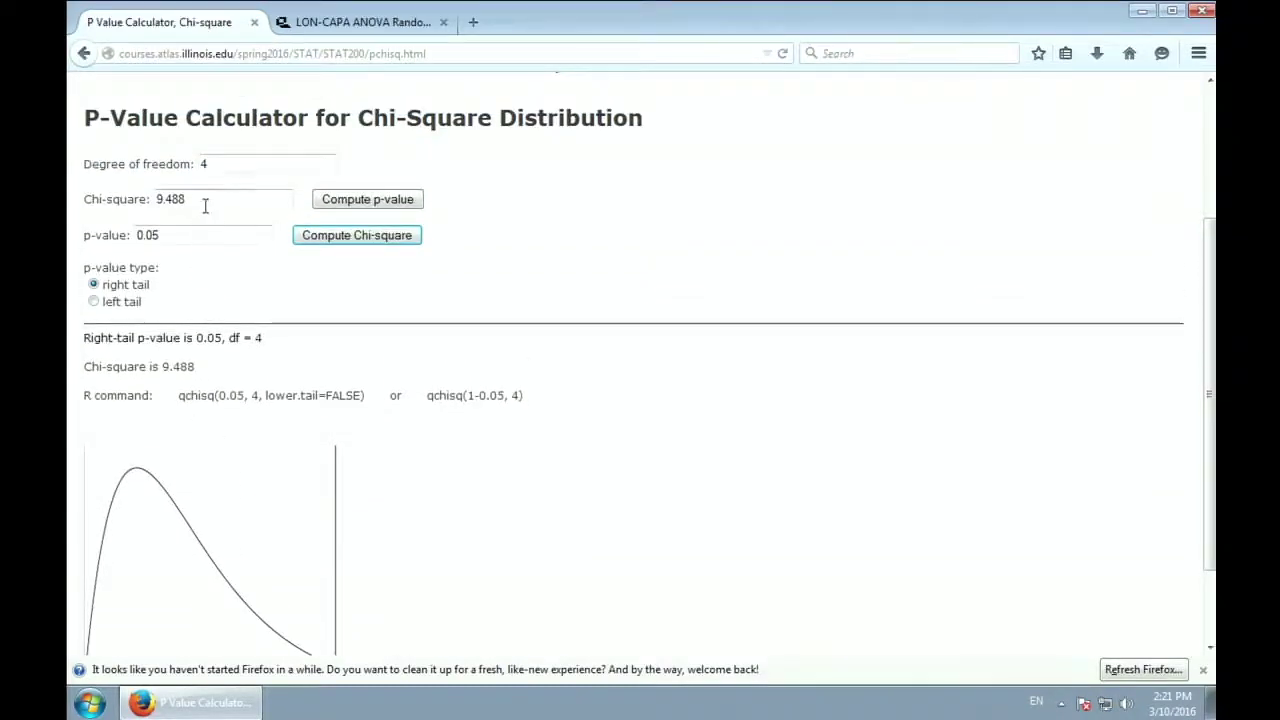
# Step: Compute the p-value 0.406 for chi-square 4 with df 4 and view its plot
pyautogui.moveTo(209, 200); pyautogui.dragTo(130, 215)
pyautogui.write('4')
pyautogui.click(377, 203)
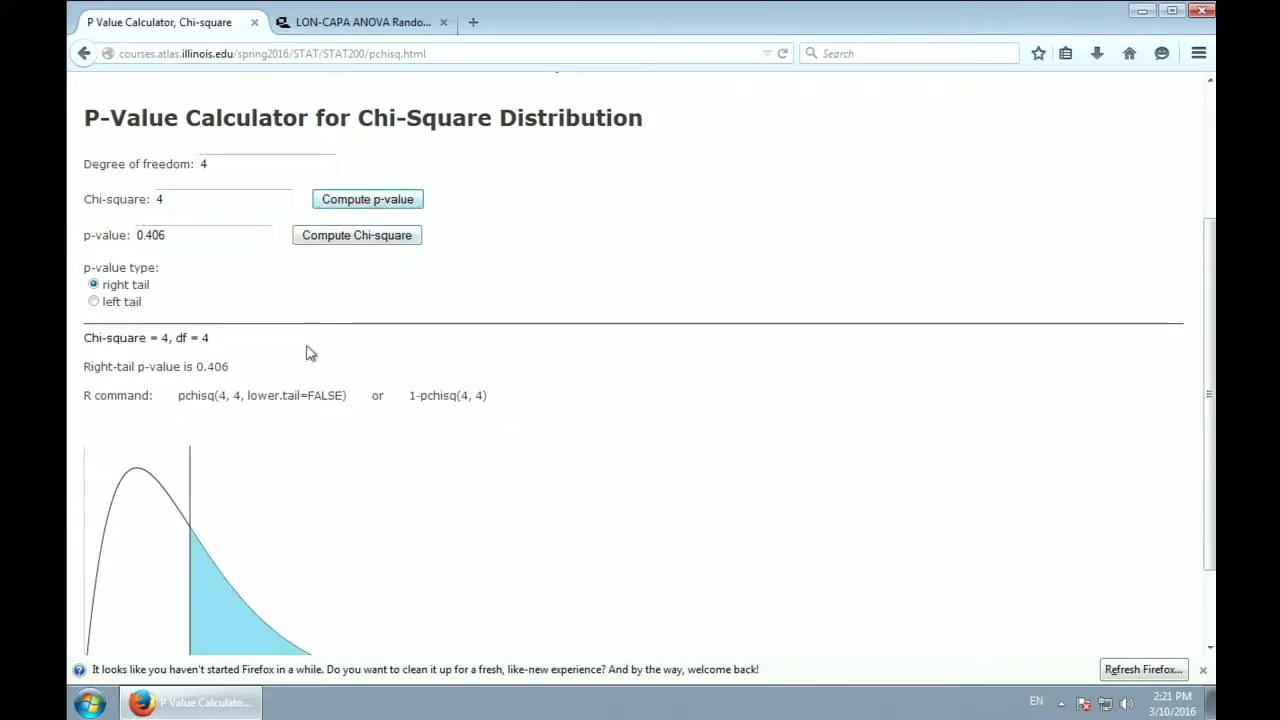
pyautogui.scroll(-2, 175, 270)
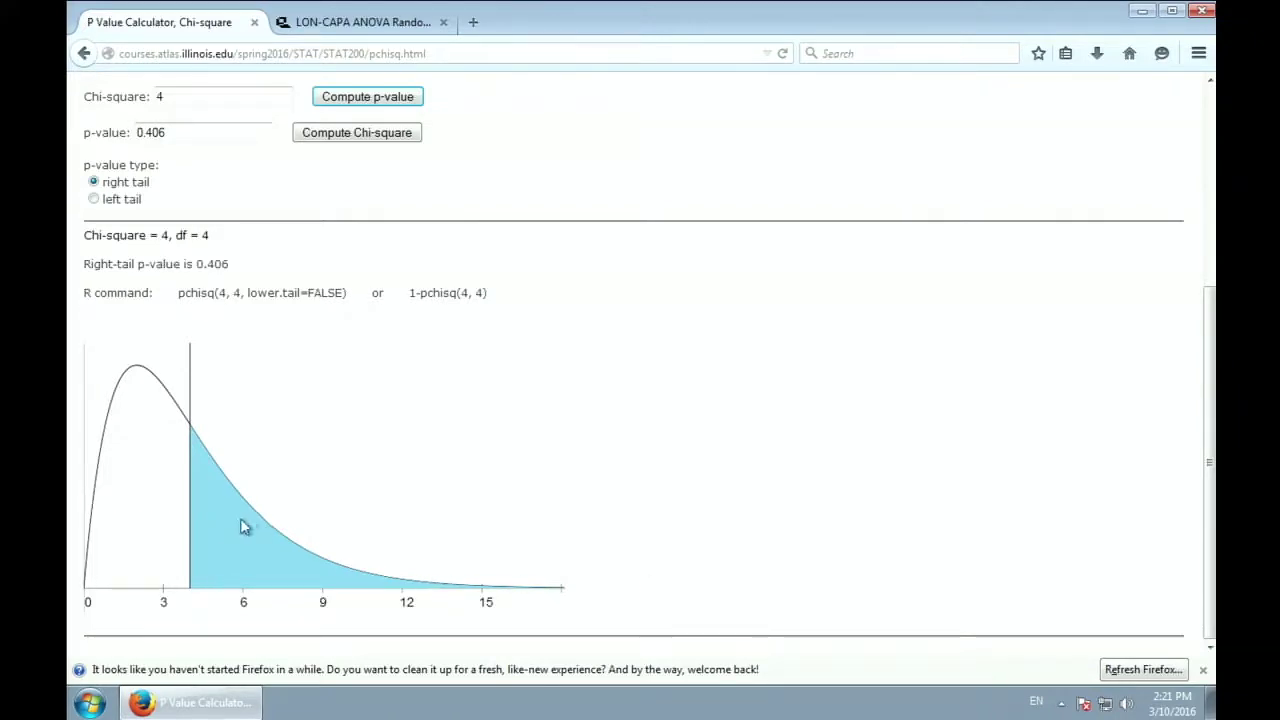
pyautogui.scroll(5, 109, 323)
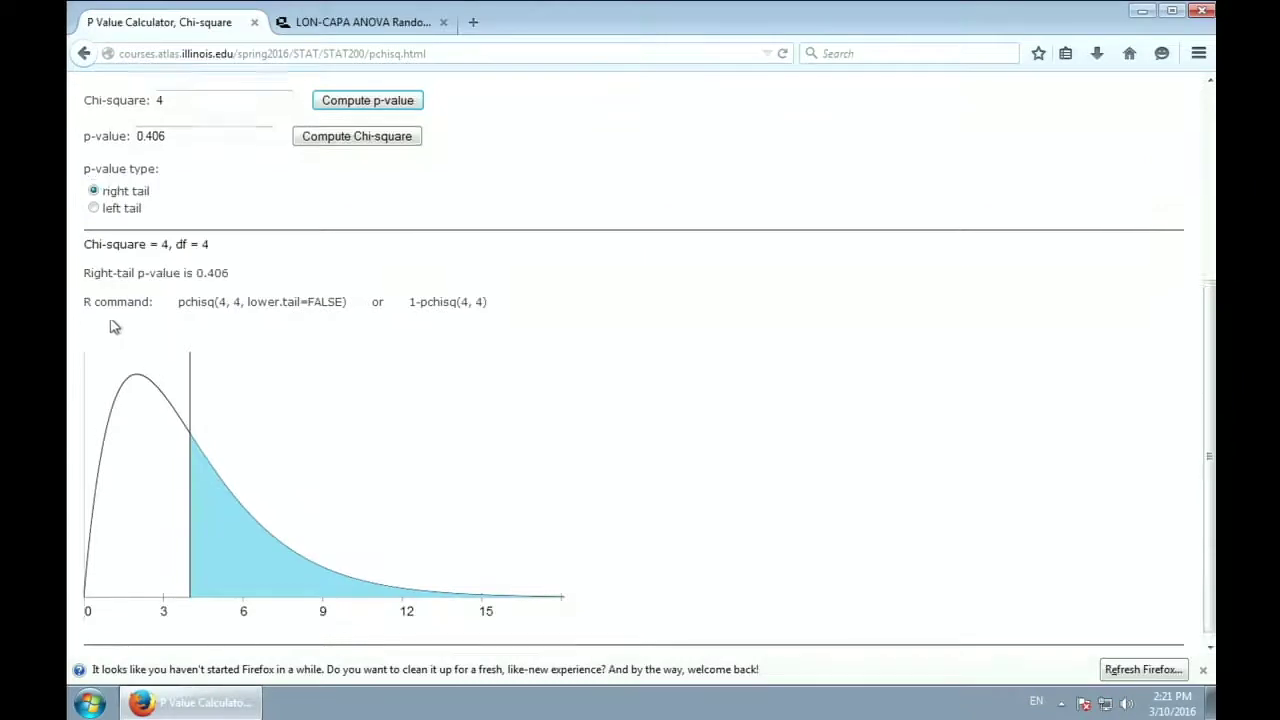
# Step: Compute chi-square 3.357 for right-tail p-value 0.5 with df 4 and view its plot
pyautogui.moveTo(168, 428)
pyautogui.mouseDown()
pyautogui.moveTo(136, 428)
pyautogui.moveTo(148, 428)
pyautogui.mouseUp()
pyautogui.write('5')
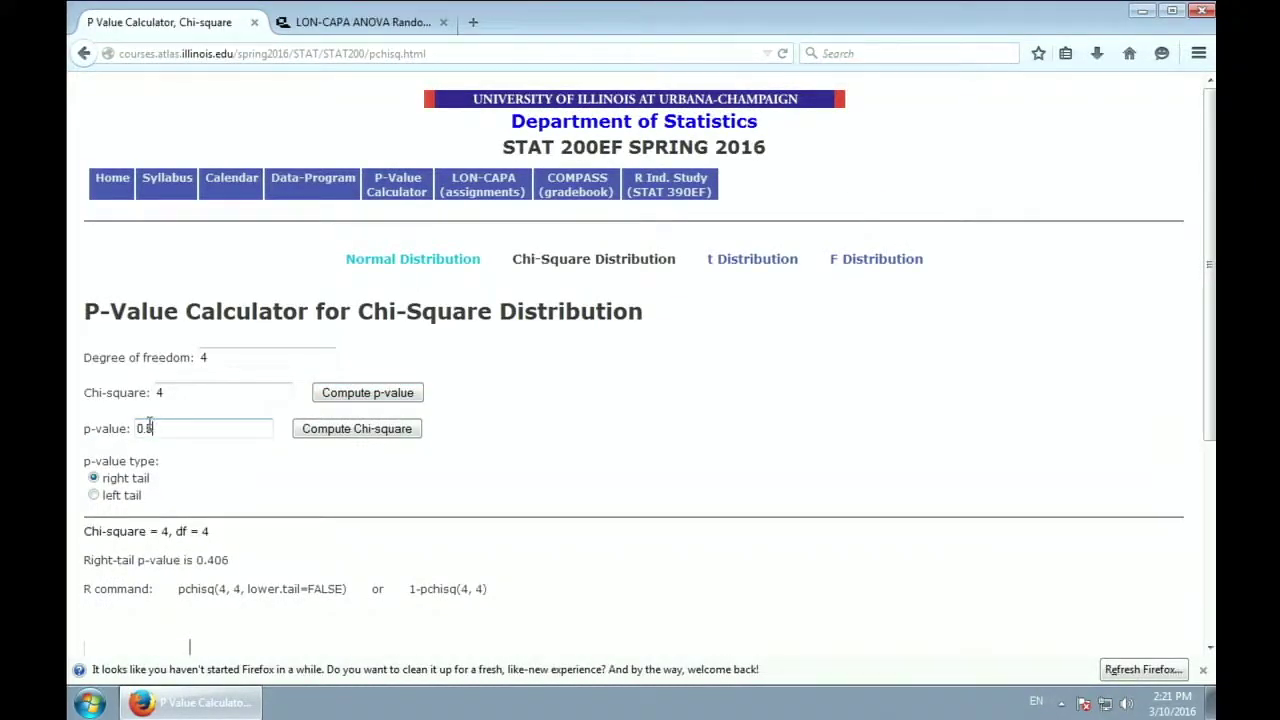
pyautogui.click(320, 428)
pyautogui.scroll(-3, 323, 460)
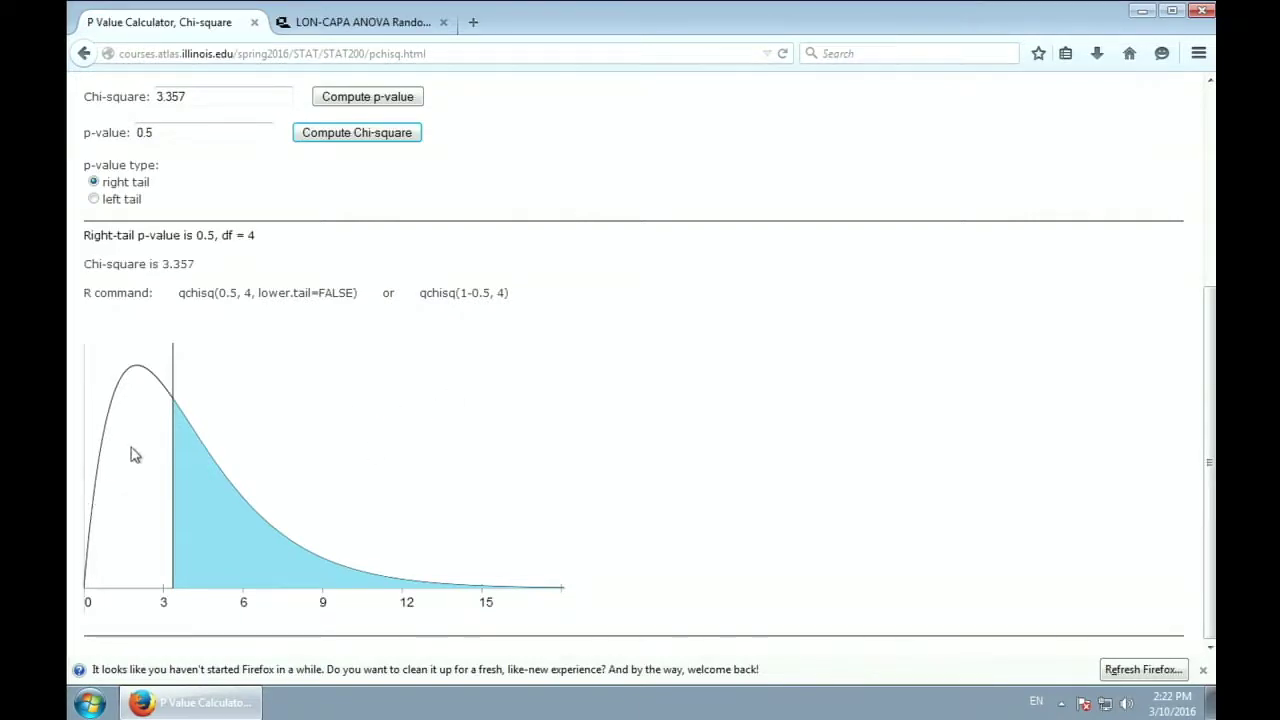
pyautogui.scroll(3, 133, 484)
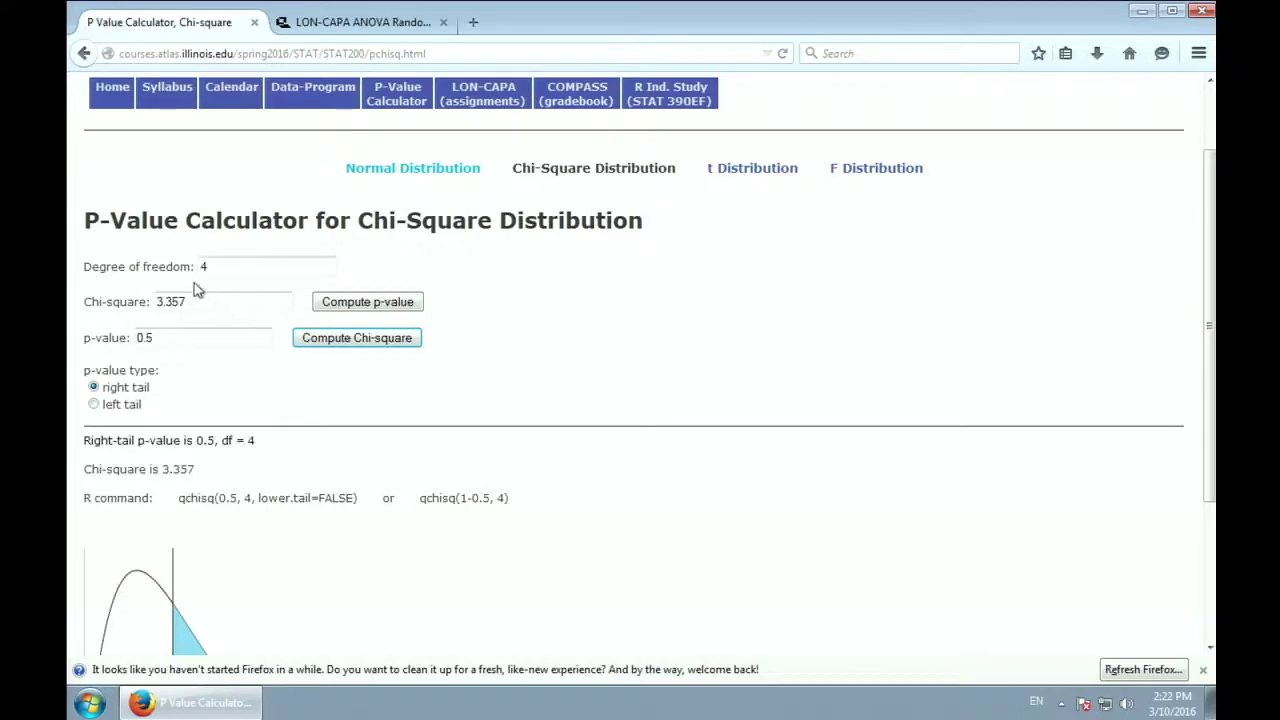
# Step: Set df to 400 and chi-square to 400, giving p-value 0.4906 with a near-symmetric curve
pyautogui.click(220, 265)
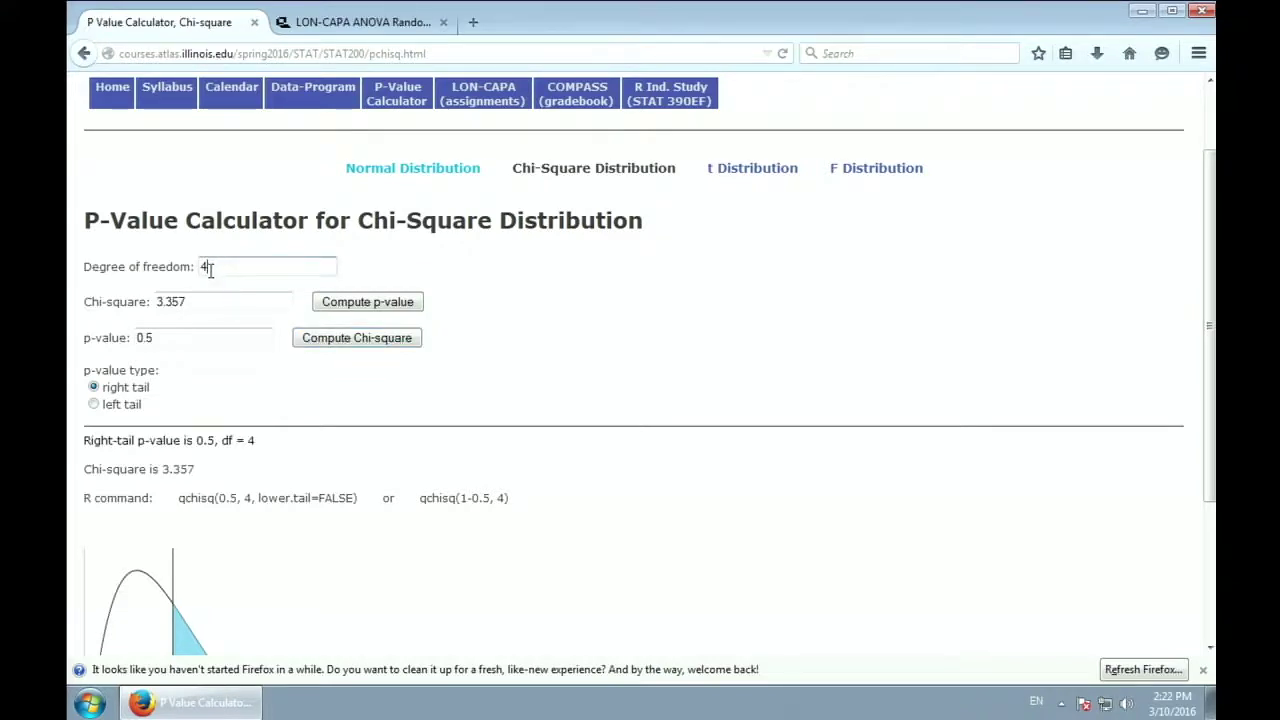
pyautogui.write('00')
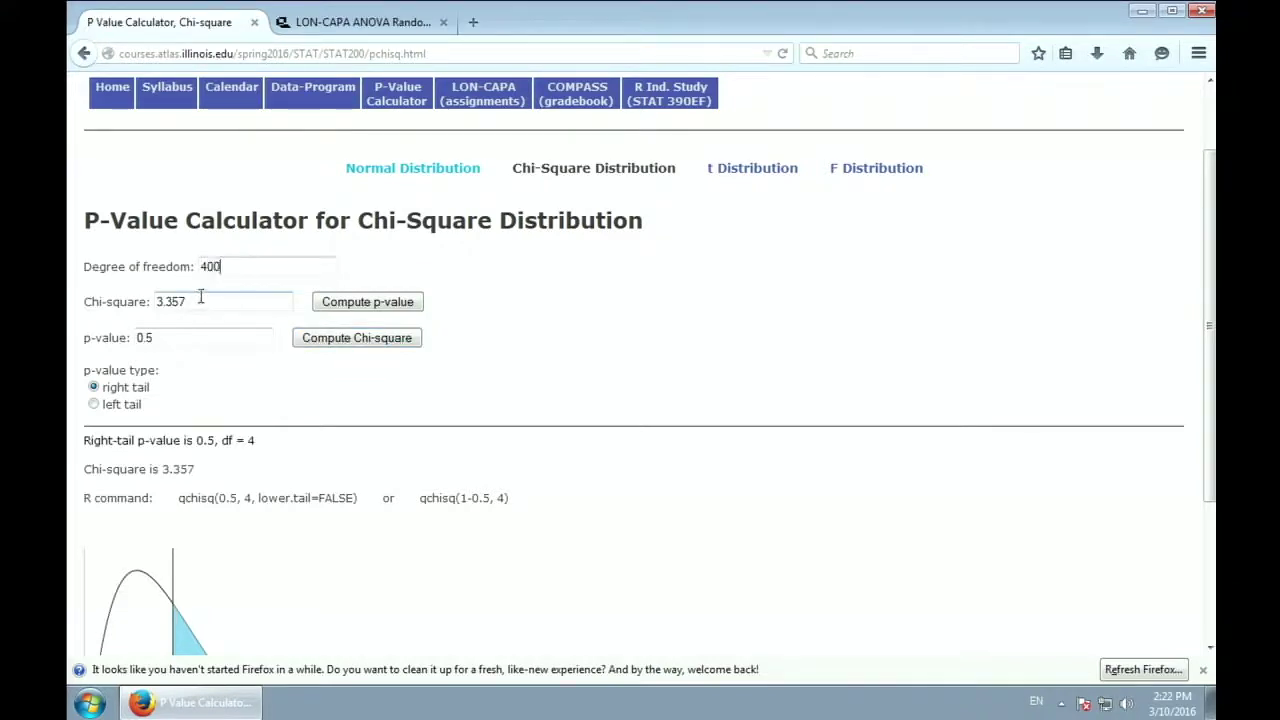
pyautogui.click(201, 298)
pyautogui.moveTo(186, 301); pyautogui.dragTo(145, 300)
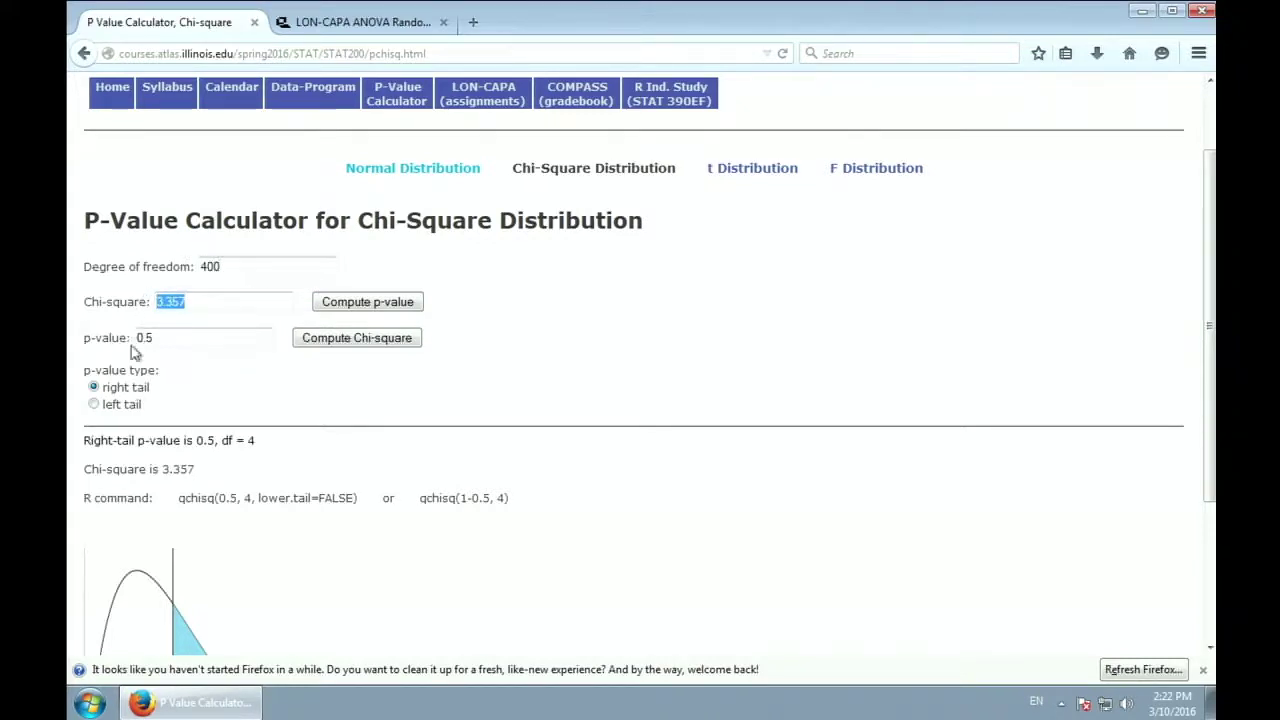
pyautogui.write('400')
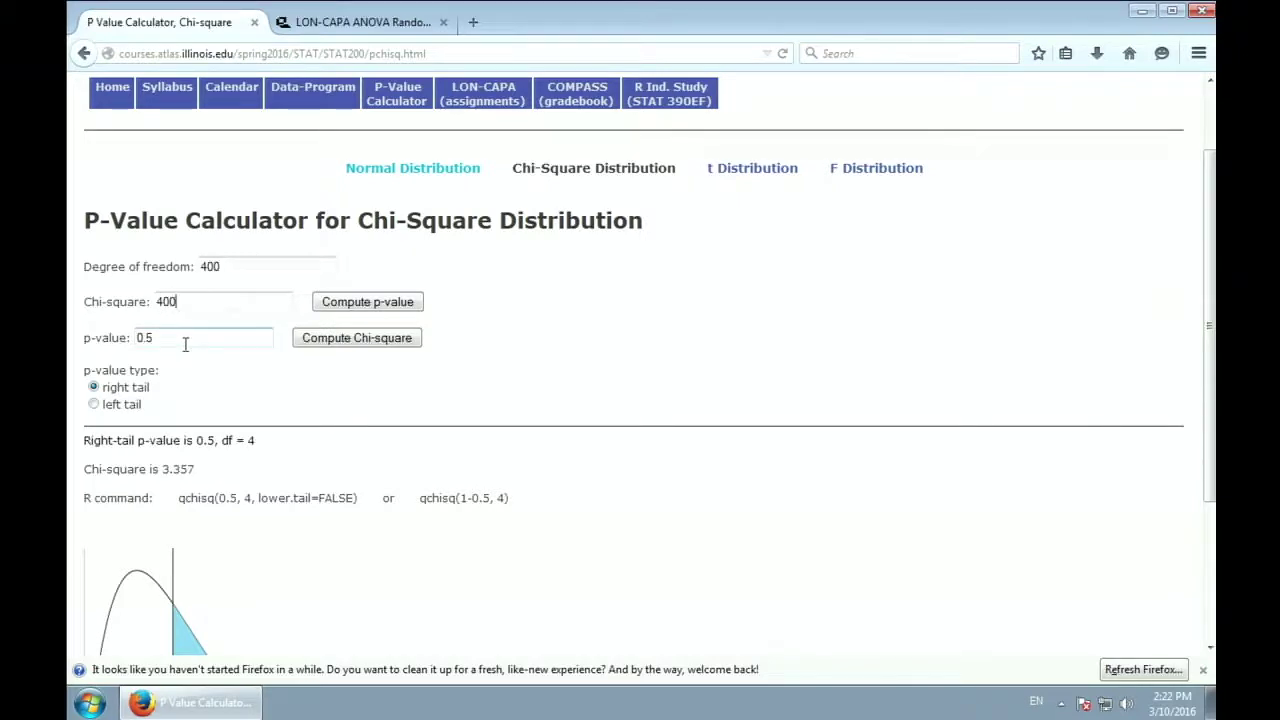
pyautogui.click(258, 305)
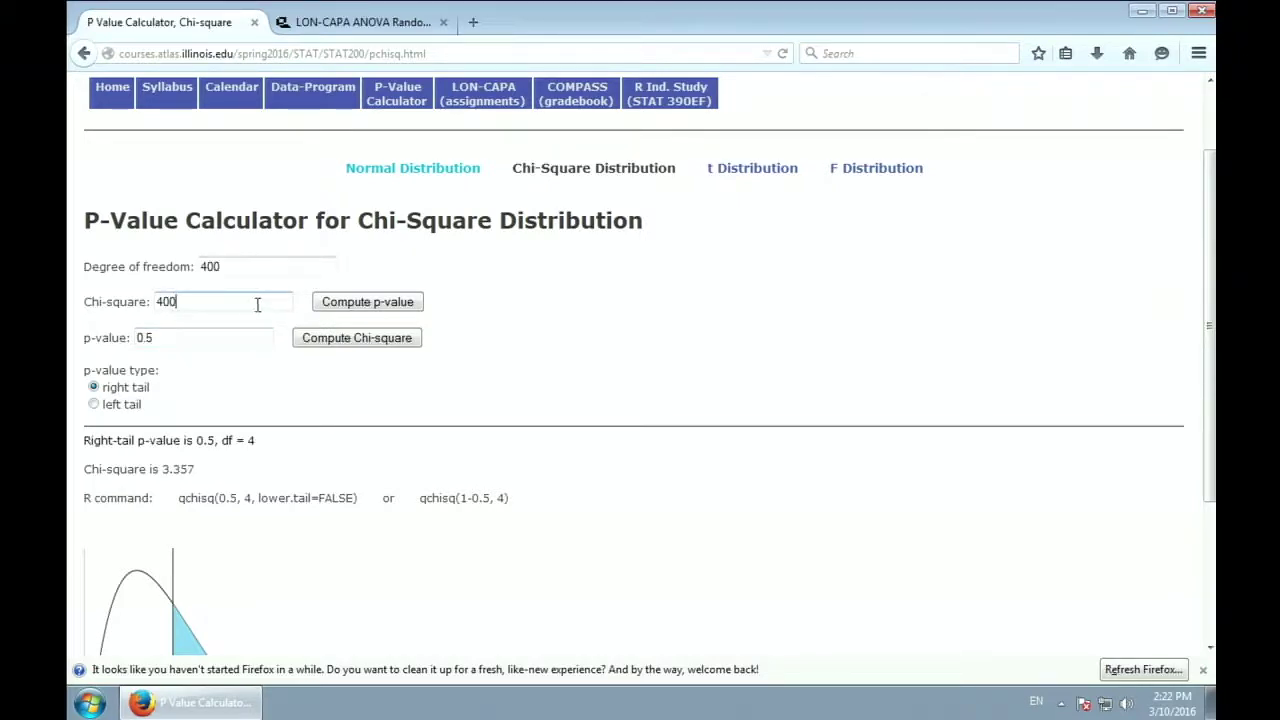
pyautogui.click(348, 307)
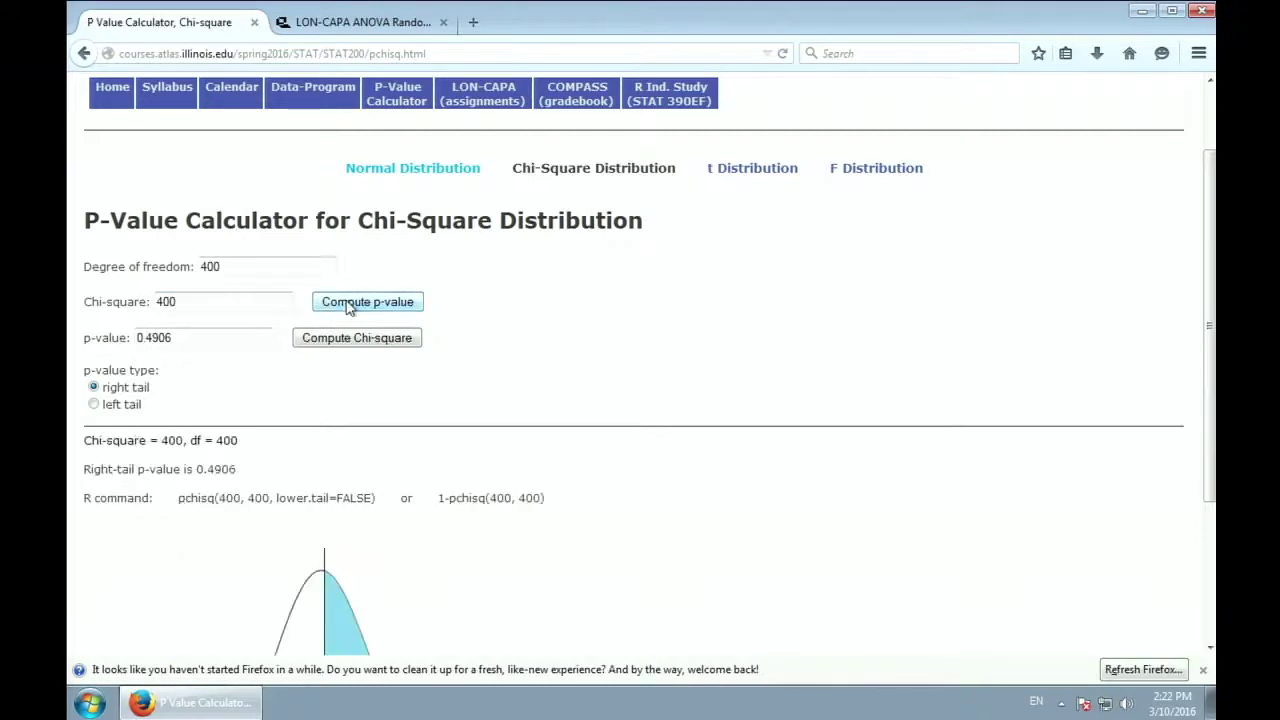
pyautogui.scroll(-3, 355, 420)
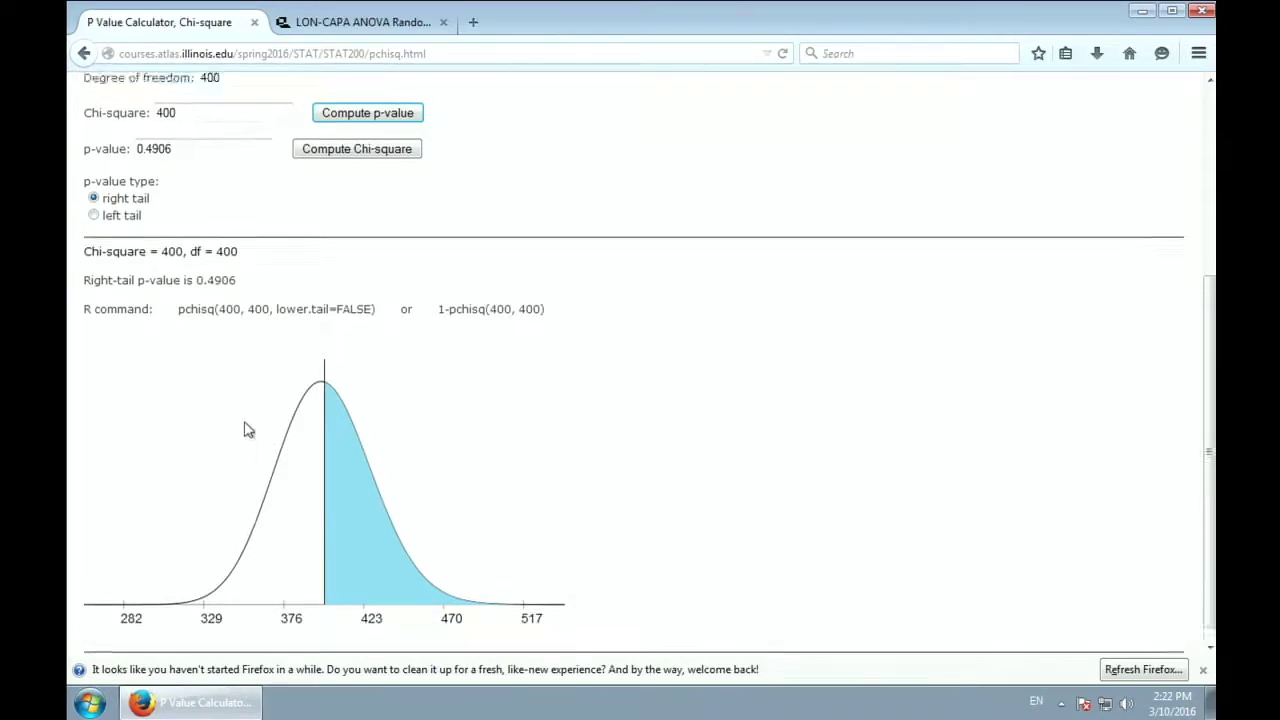
pyautogui.scroll(3, 246, 432)
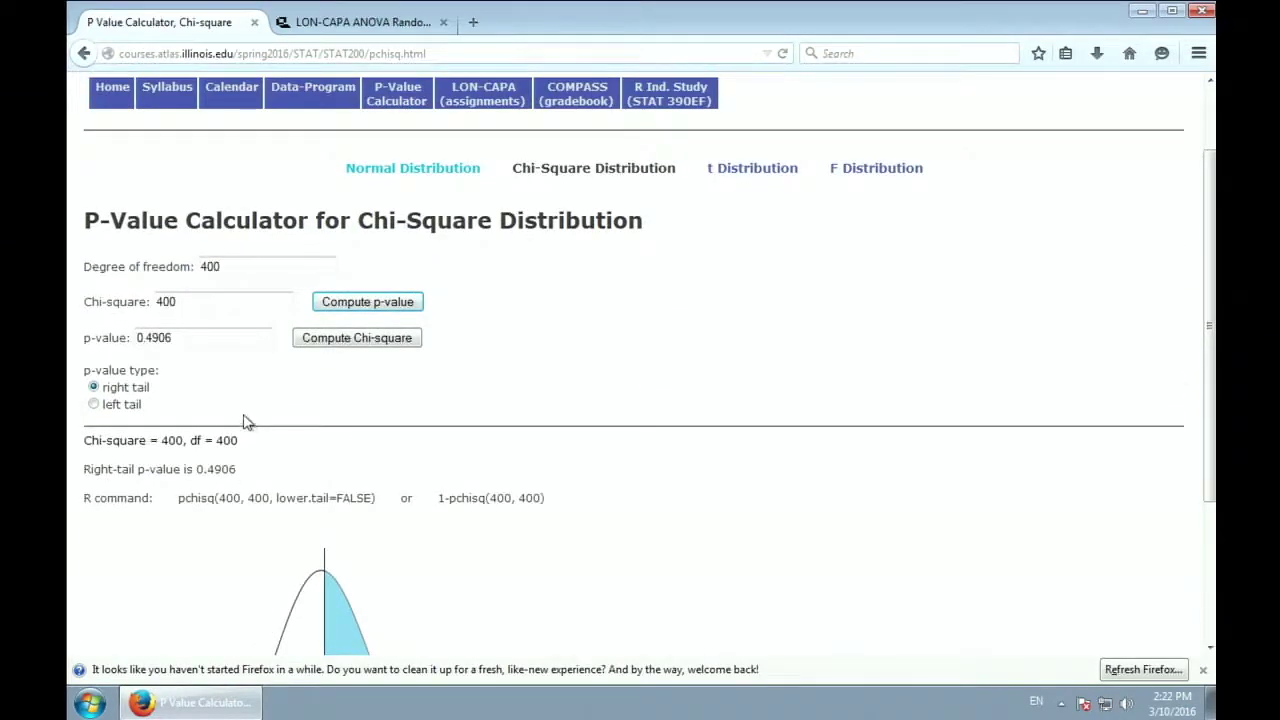
pyautogui.scroll(1, 246, 420)
# Step: Set df back to 4 and compute chi-square 13.28 for right-tail p-value 0.01
pyautogui.doubleClick(212, 357)
pyautogui.write('4')
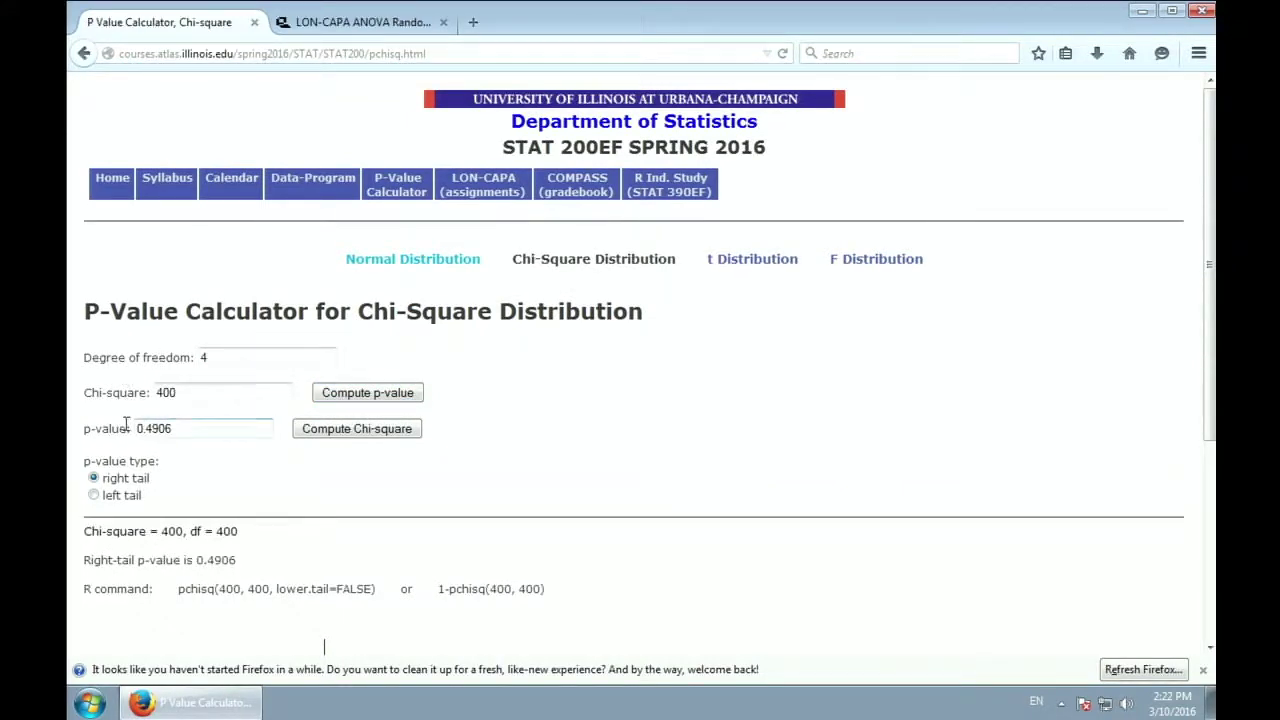
pyautogui.moveTo(176, 430); pyautogui.dragTo(111, 433)
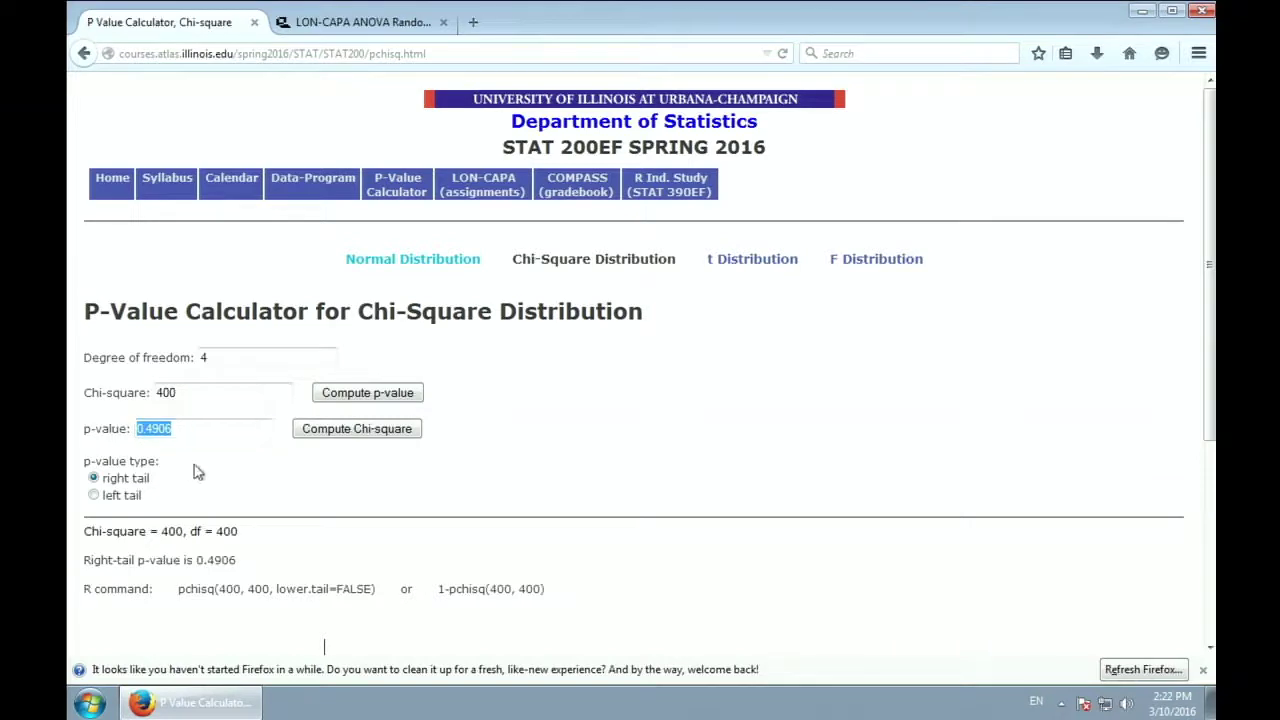
pyautogui.write('0.01')
pyautogui.click(345, 430)
pyautogui.scroll(-3, 266, 494)
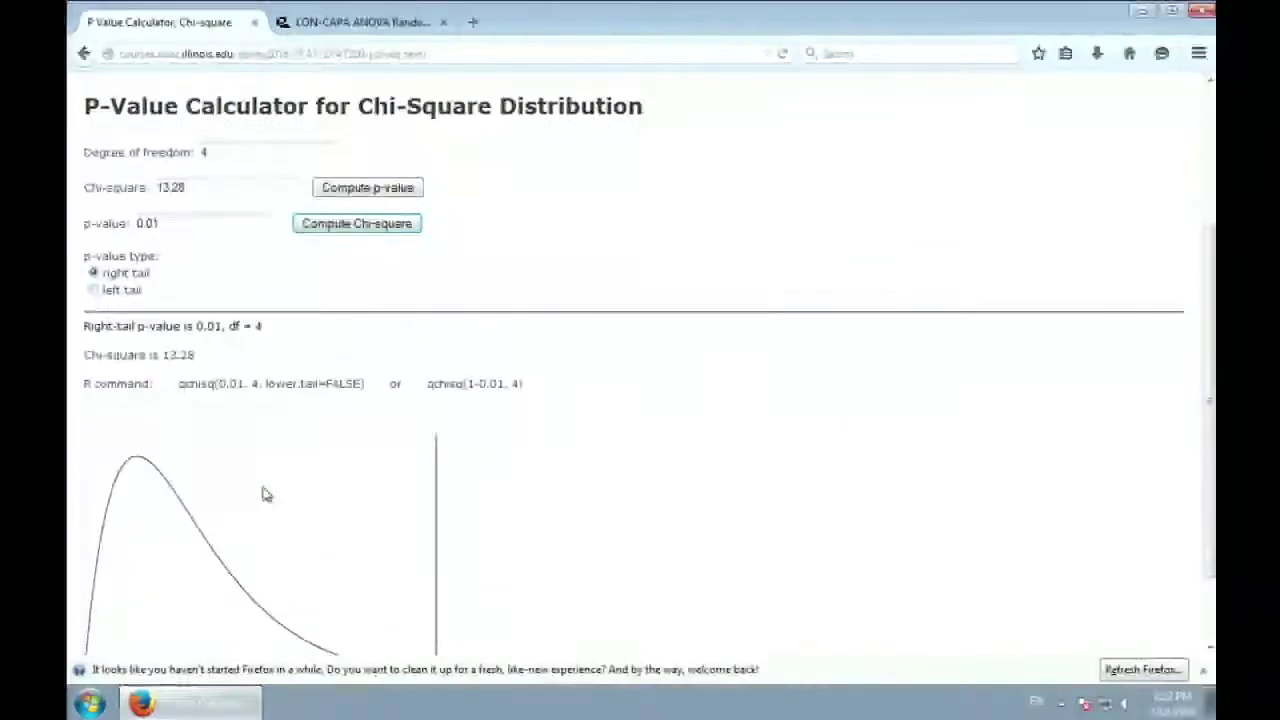
# Step: Change the p-value to 0.001 and compute chi-square 18.47, viewing the plotted curve
pyautogui.click(152, 224)
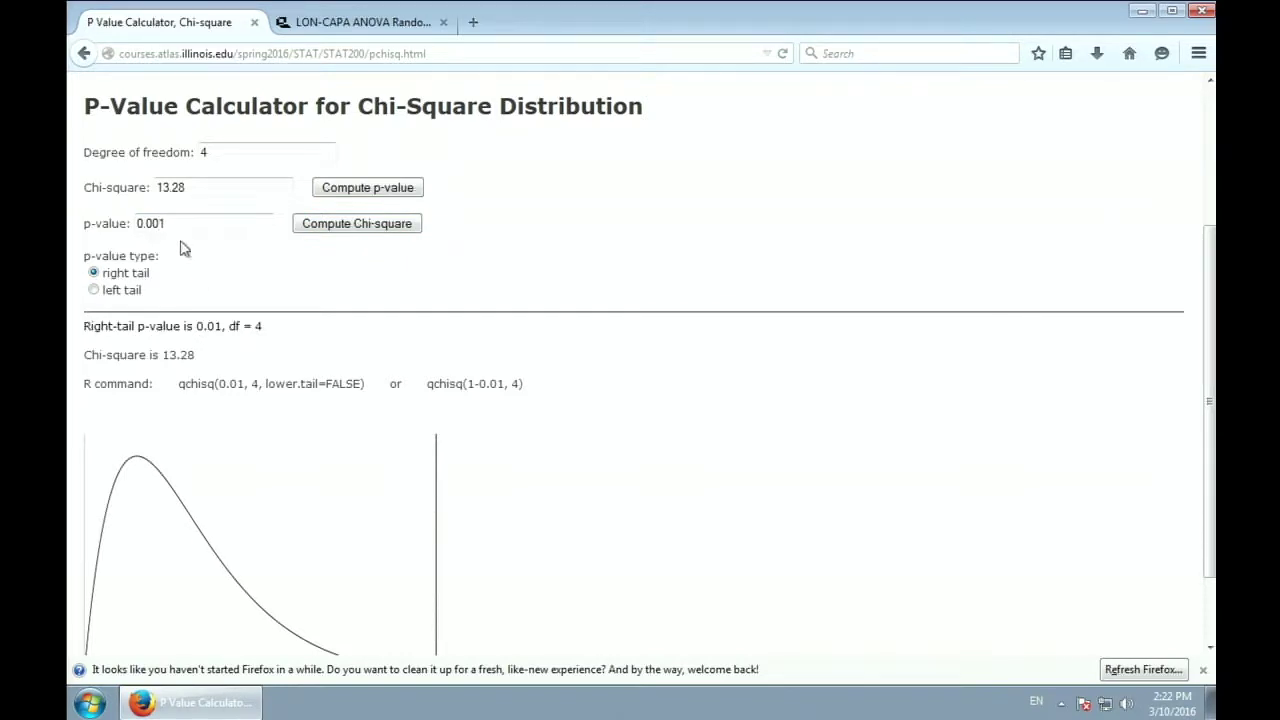
pyautogui.click(353, 224)
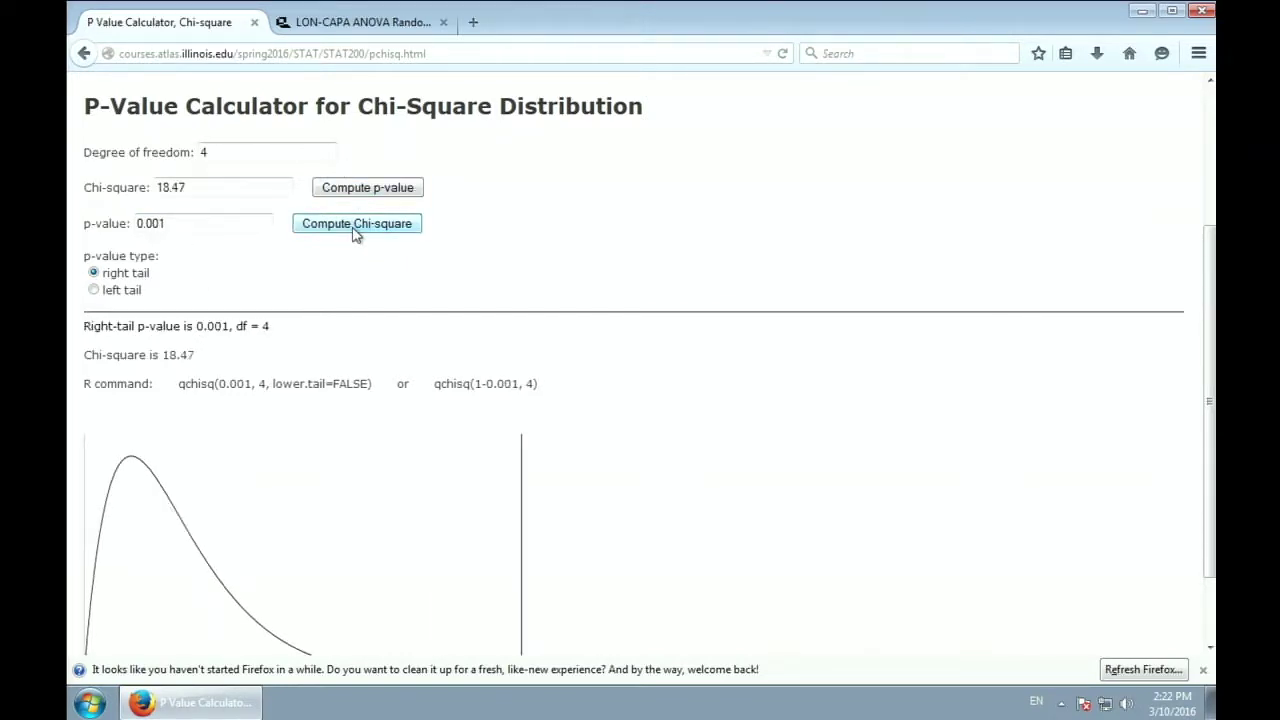
pyautogui.scroll(-2, 191, 220)
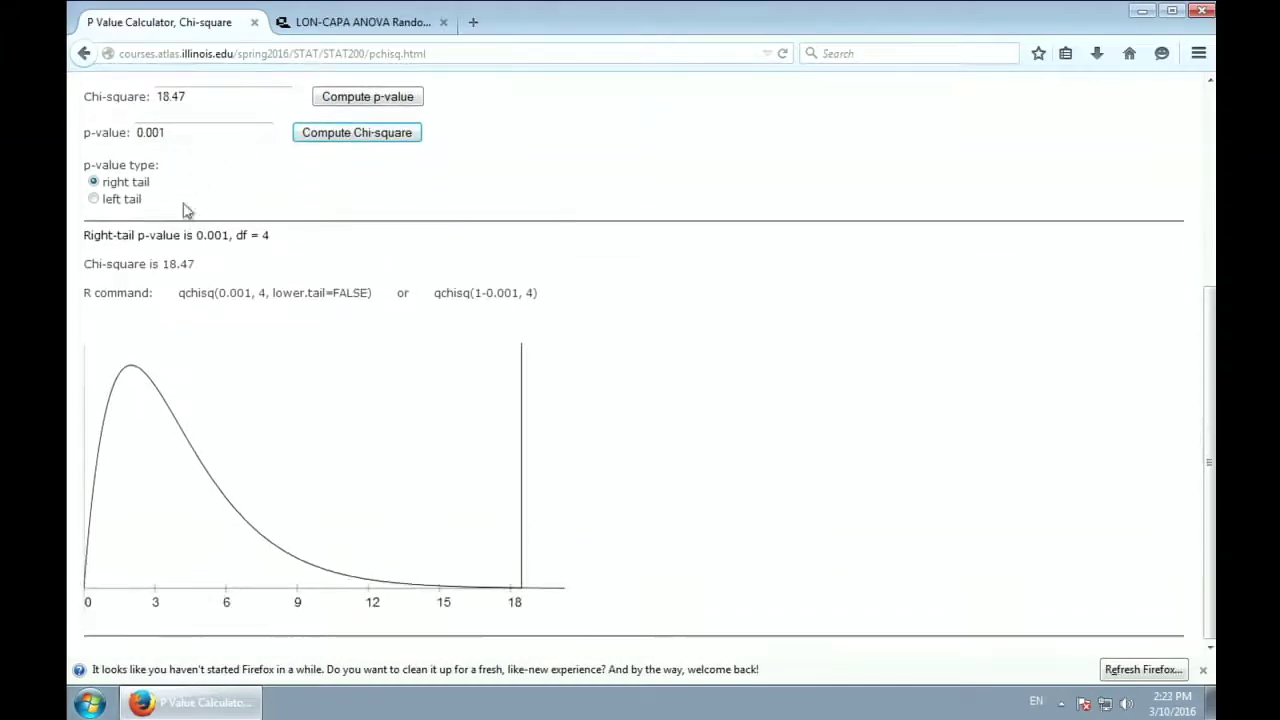
pyautogui.scroll(3, 266, 342)
pyautogui.scroll(1, 266, 342)
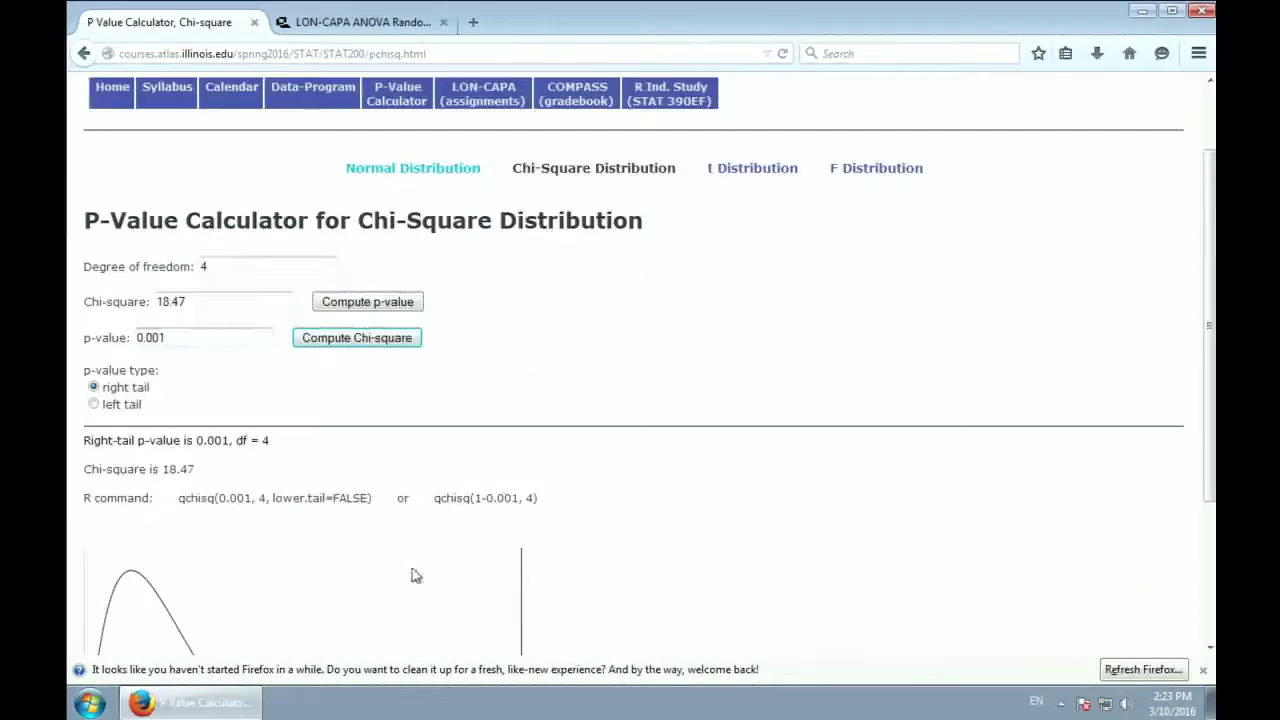